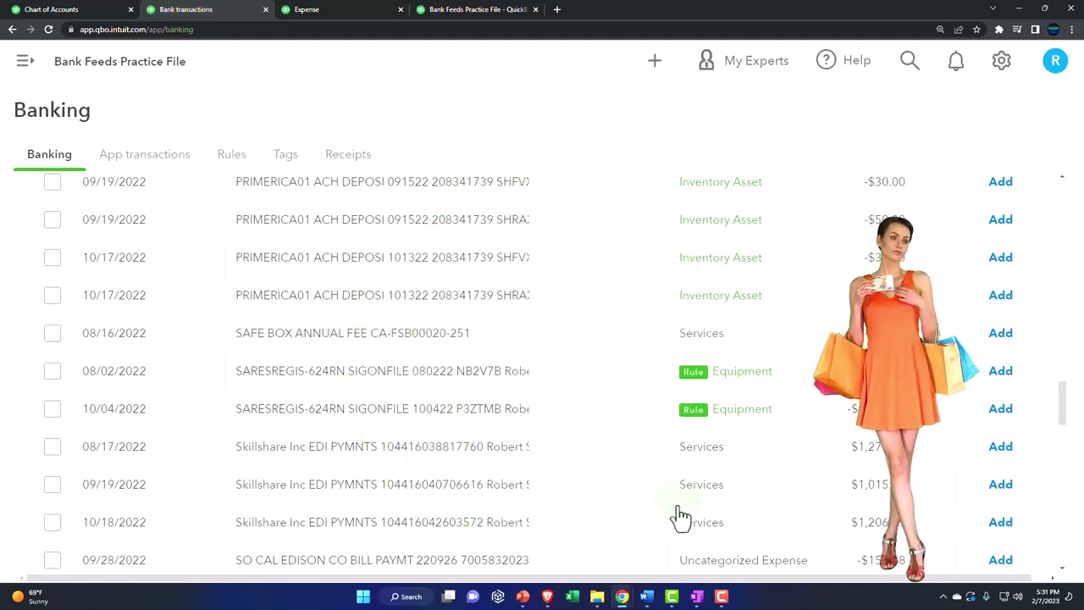
Step: Check the notes window, then return to the Banking transactions list scrolled to the top
click(696, 596)
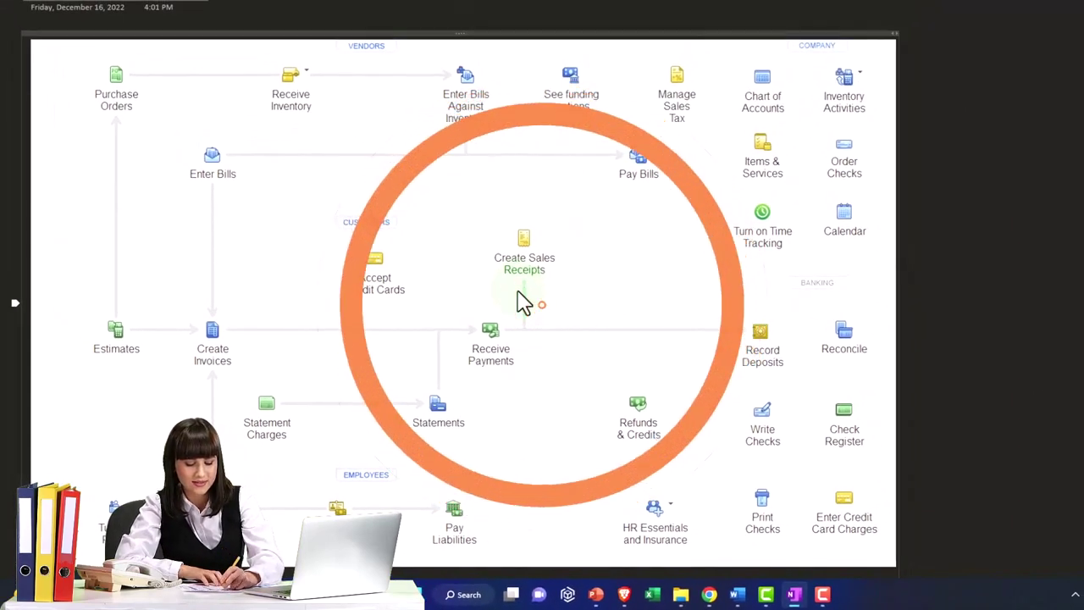
click(972, 48)
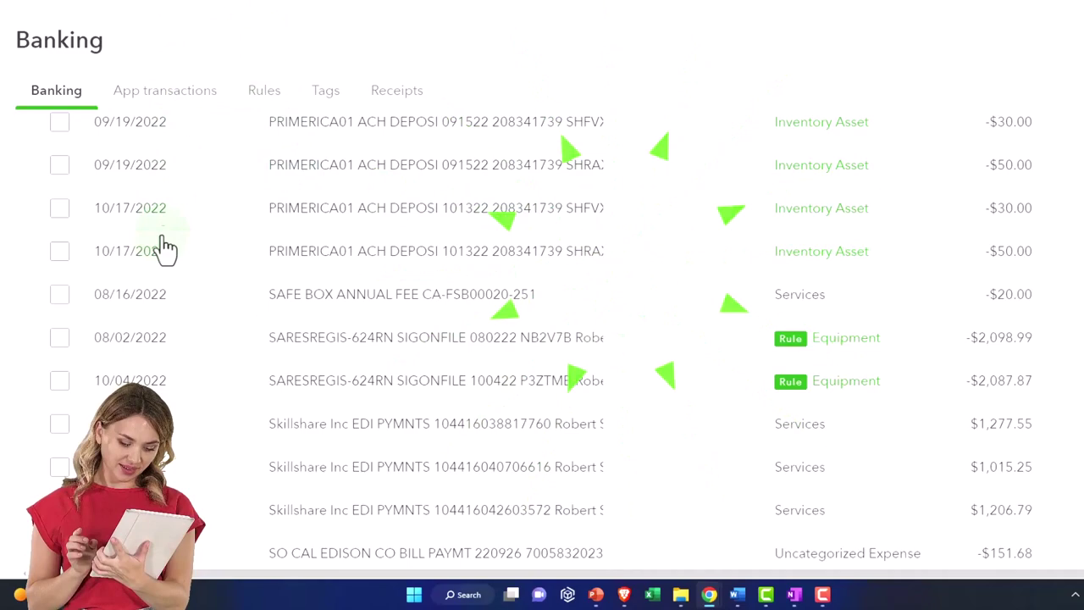
scroll(165, 250, up, 15)
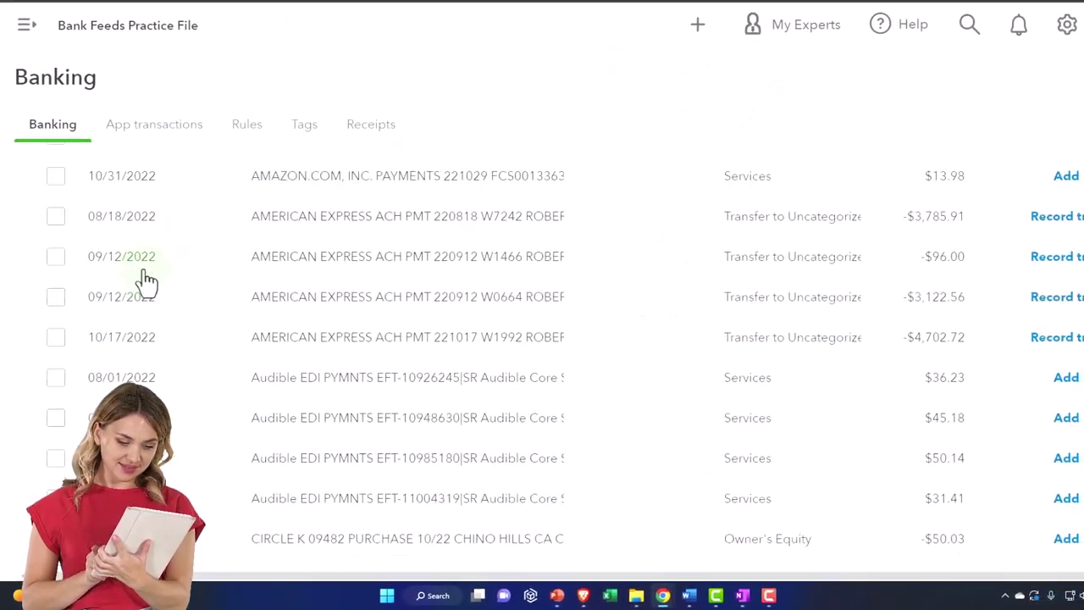
scroll(149, 280, up, 5)
Step: Expand the full navigation sidebar and preview the + New transaction types
click(27, 25)
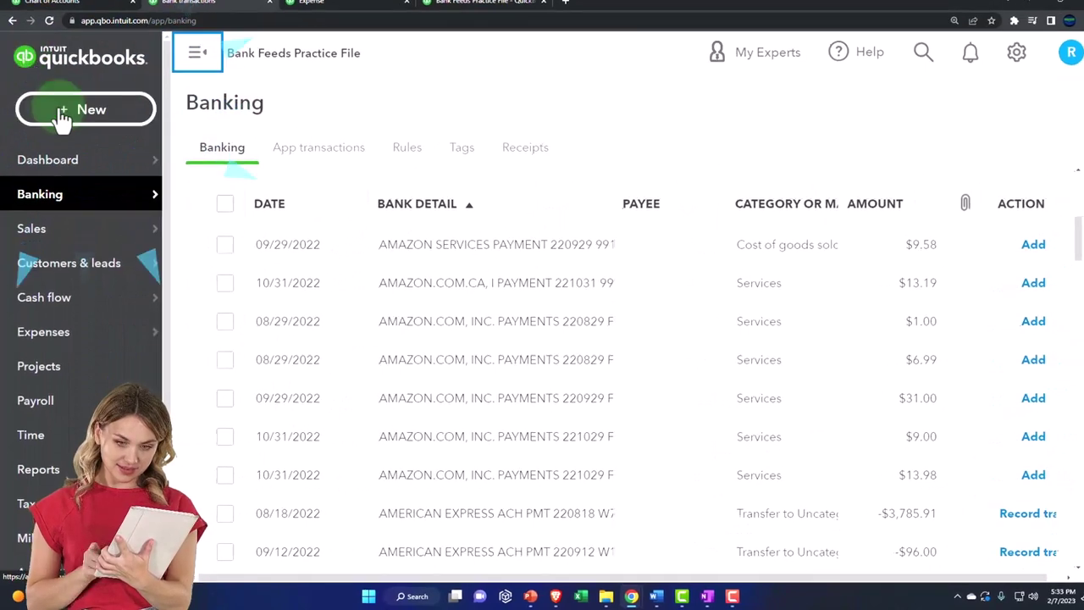
click(62, 118)
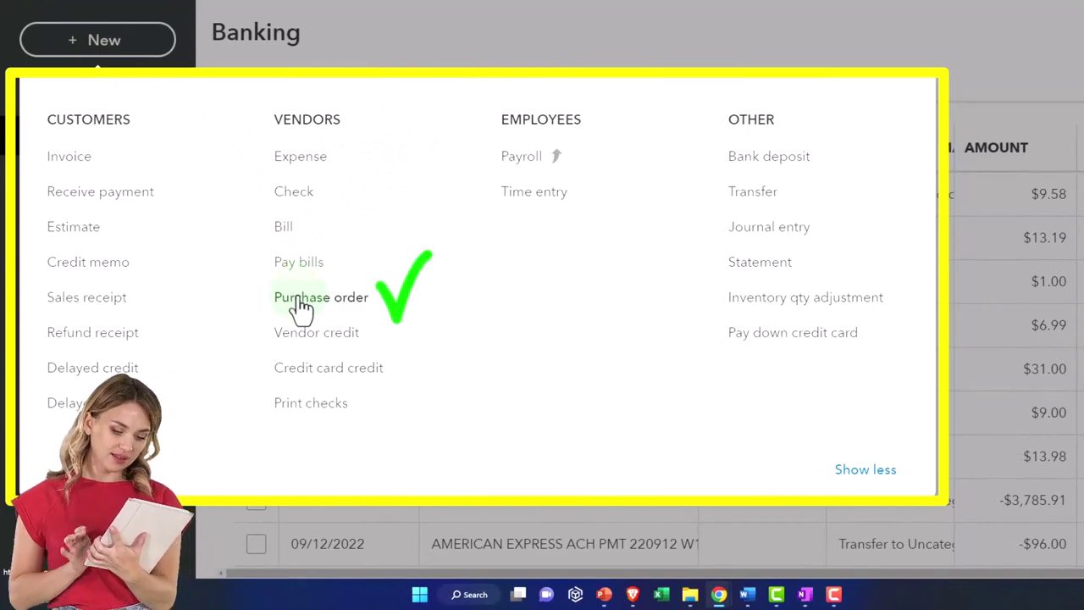
click(160, 51)
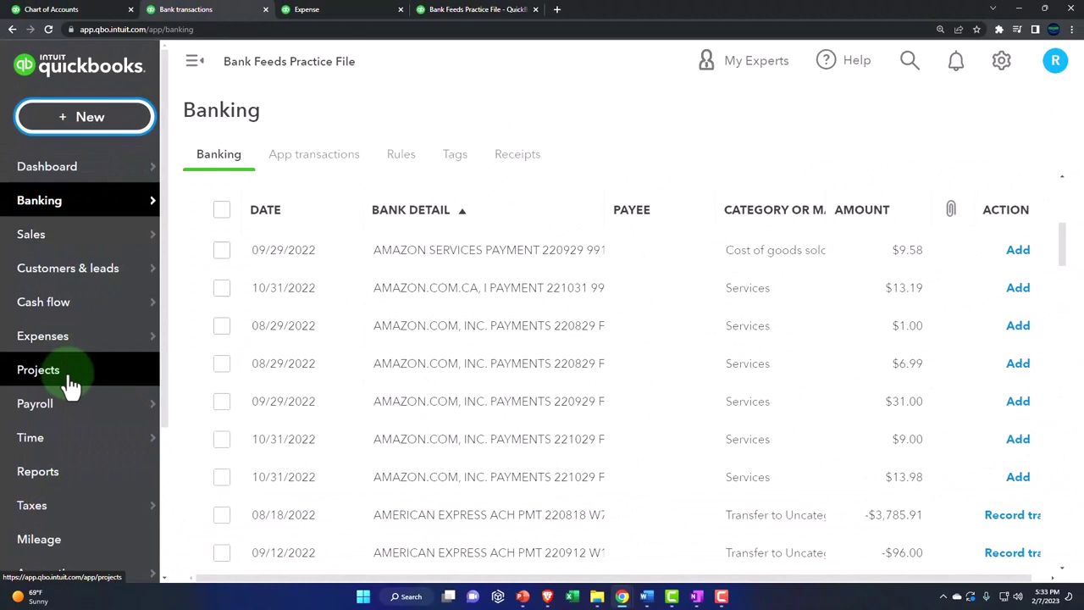
Step: Go to Sales > Products and services, comparing with the Get paid & pay > Products & services path
click(44, 250)
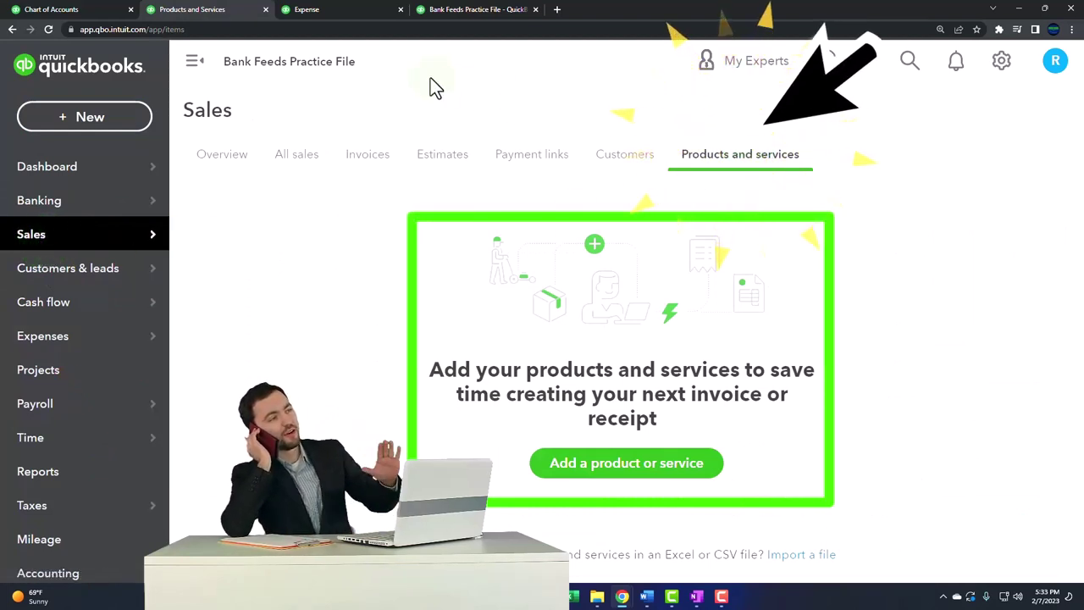
mouse_move(621, 596)
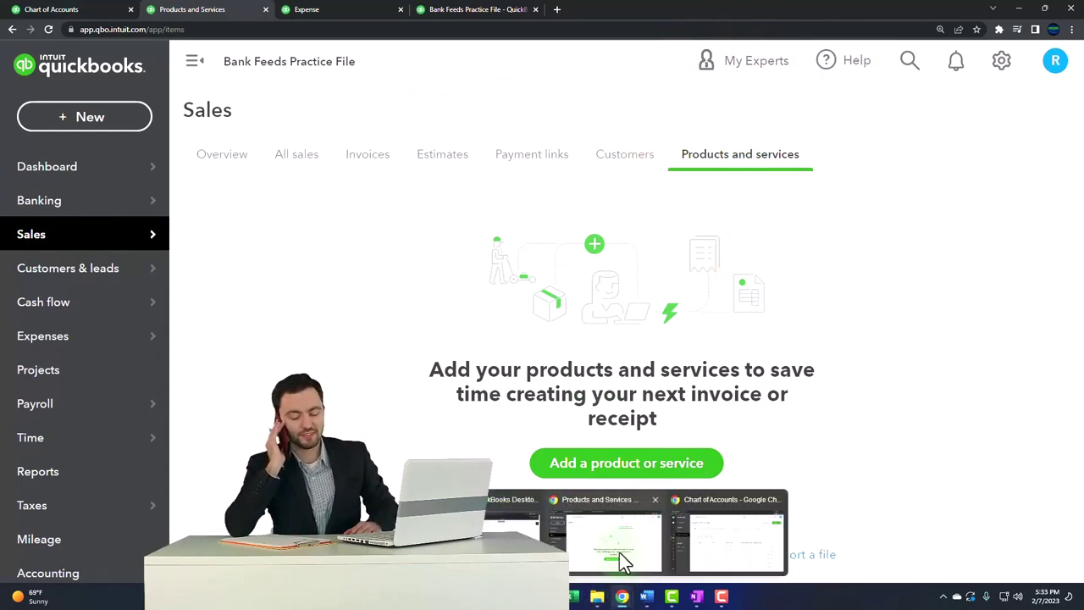
click(696, 546)
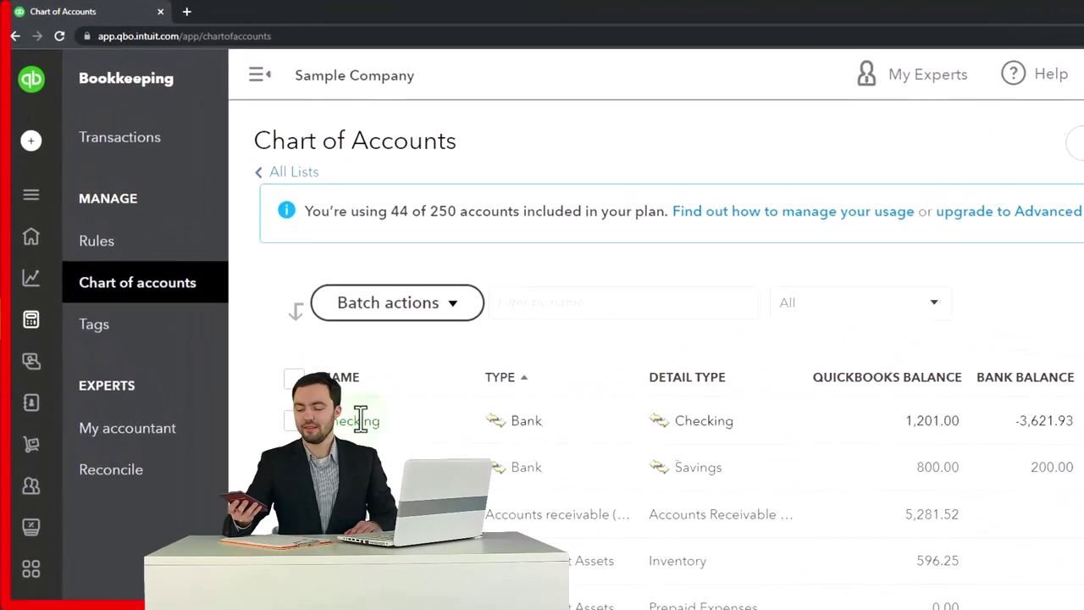
mouse_move(25, 286)
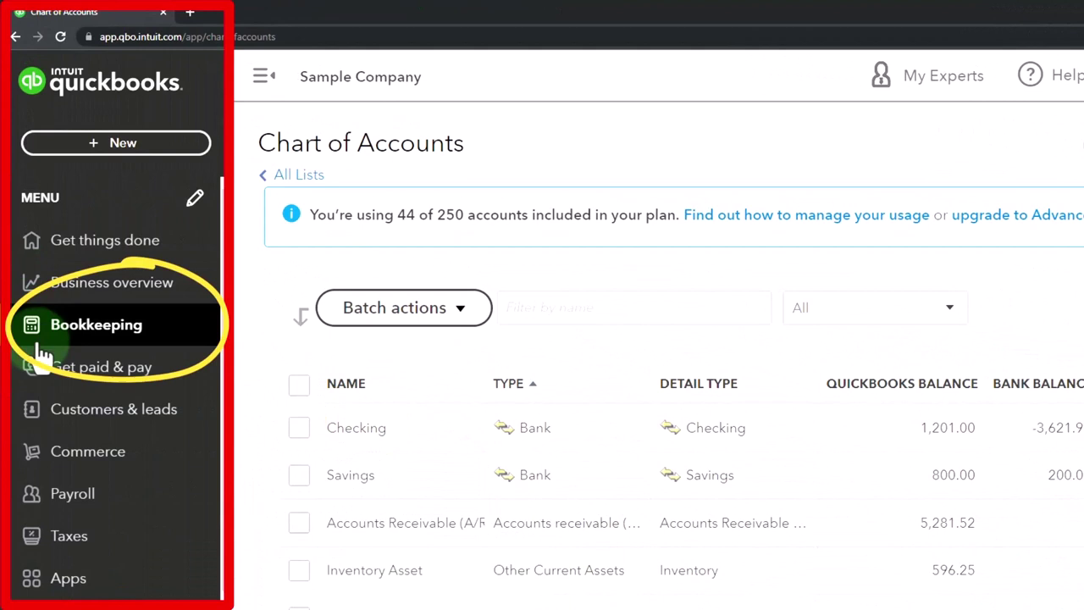
click(44, 382)
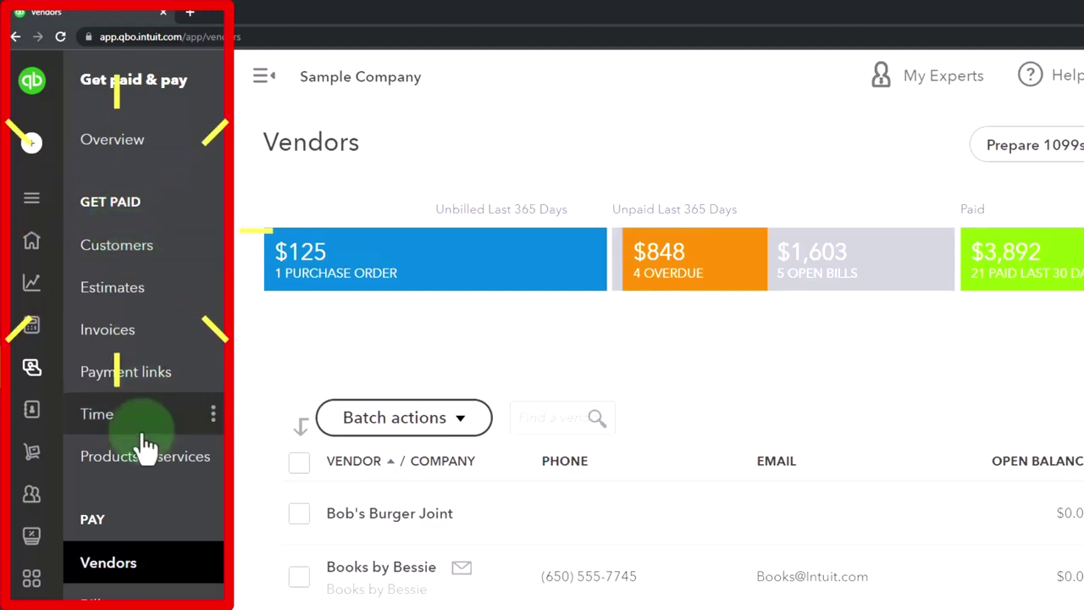
click(142, 476)
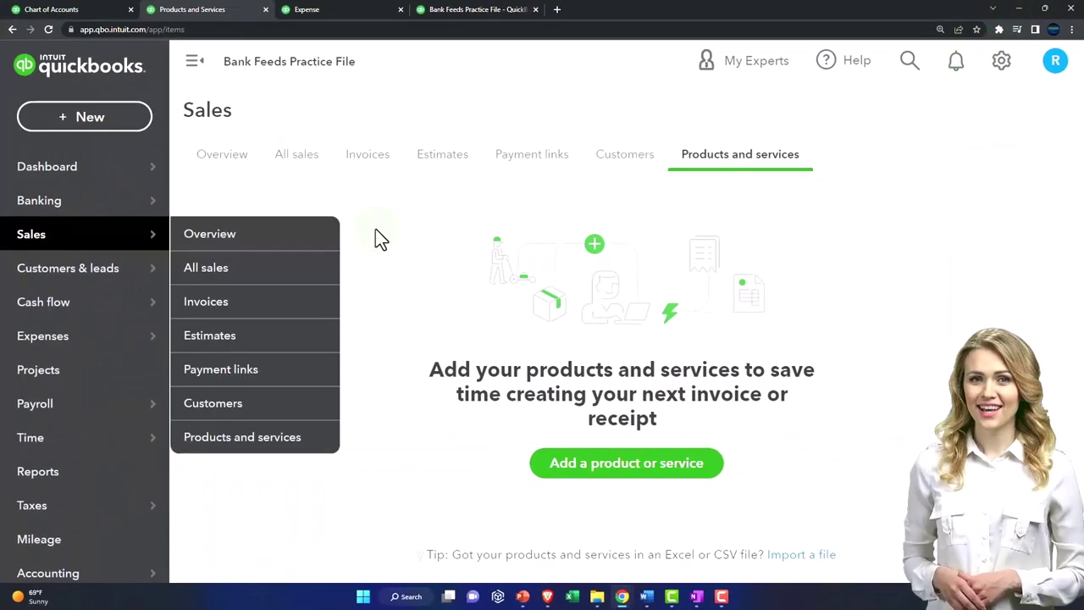
Step: Collapse the sidebar and start adding a new product or service
click(192, 58)
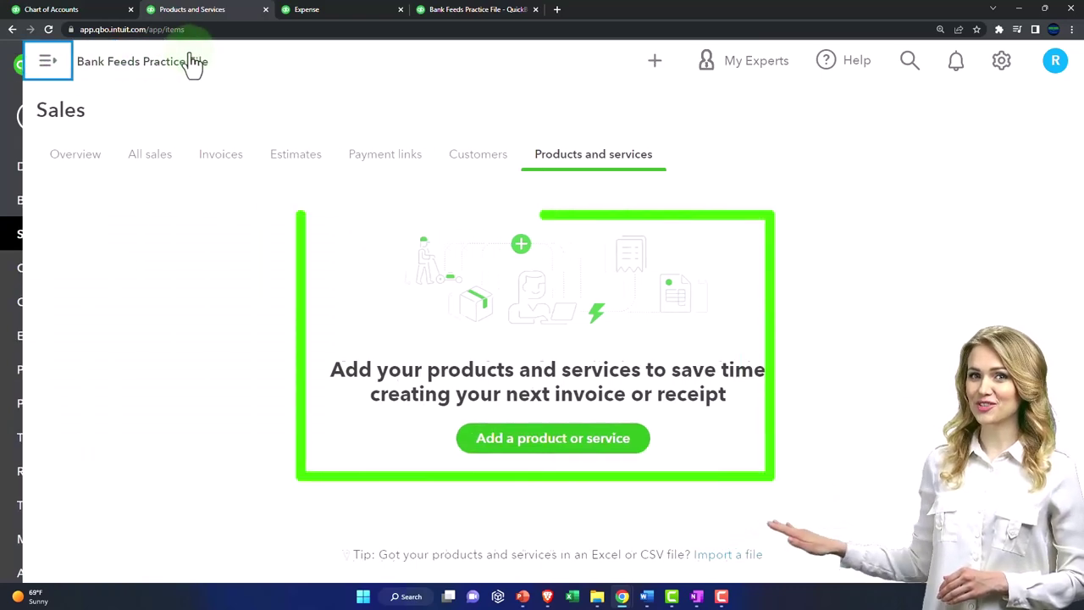
click(530, 440)
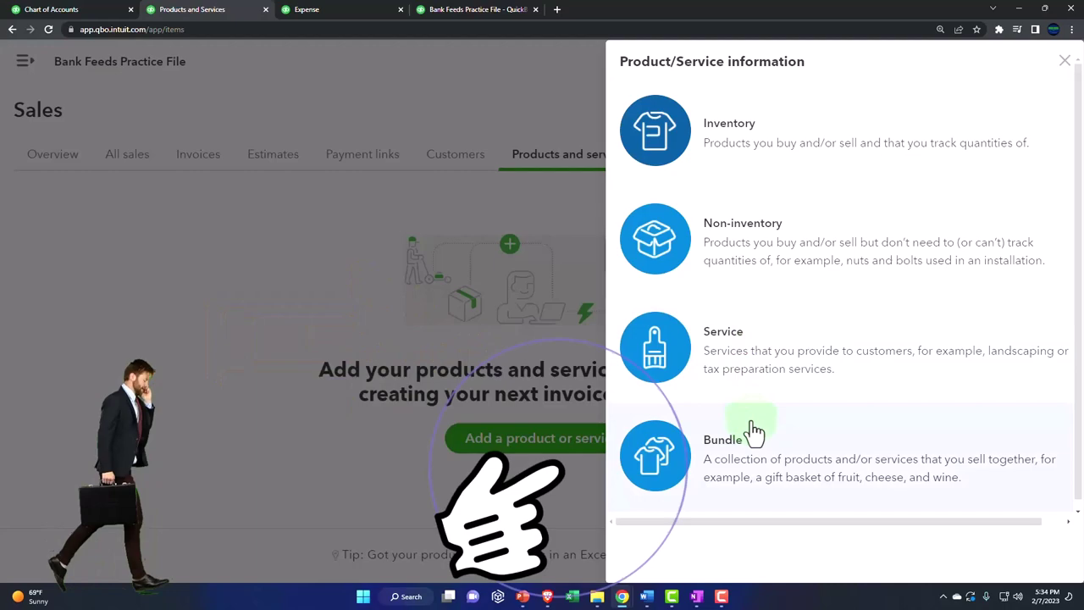
Step: Choose the Inventory item type and name it 'Inv Item 1'
click(723, 148)
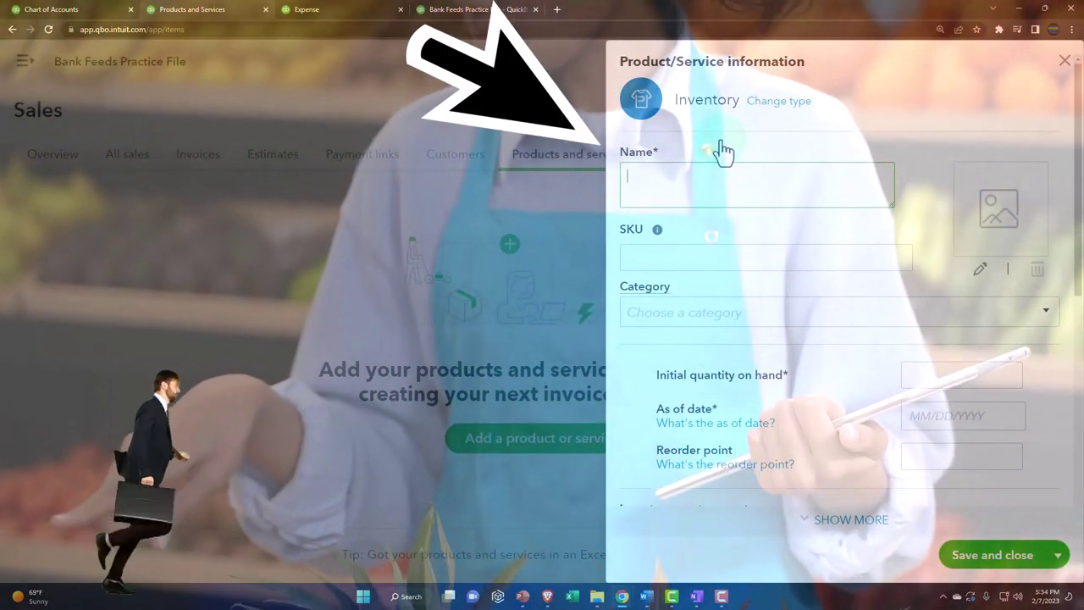
text(Inv Item)
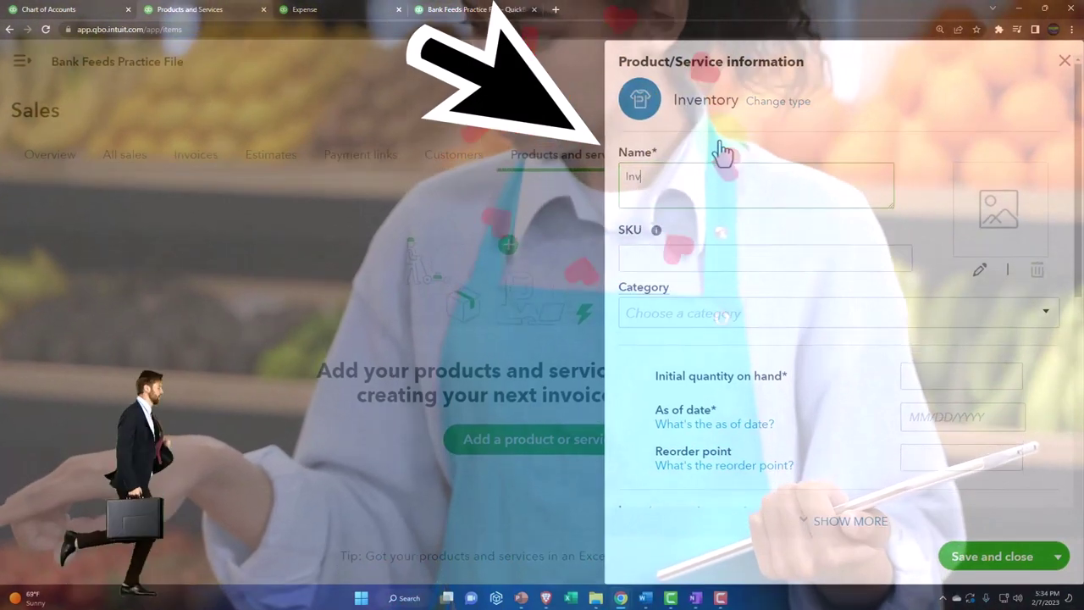
text( 1)
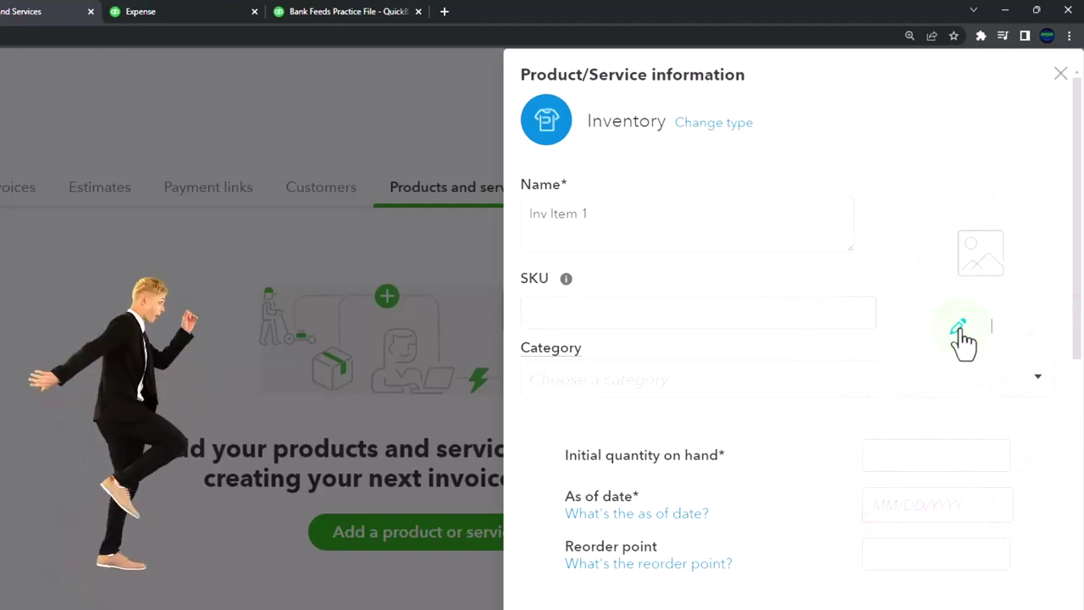
Step: Leave the category blank and set the initial quantity on hand to 0
click(1017, 376)
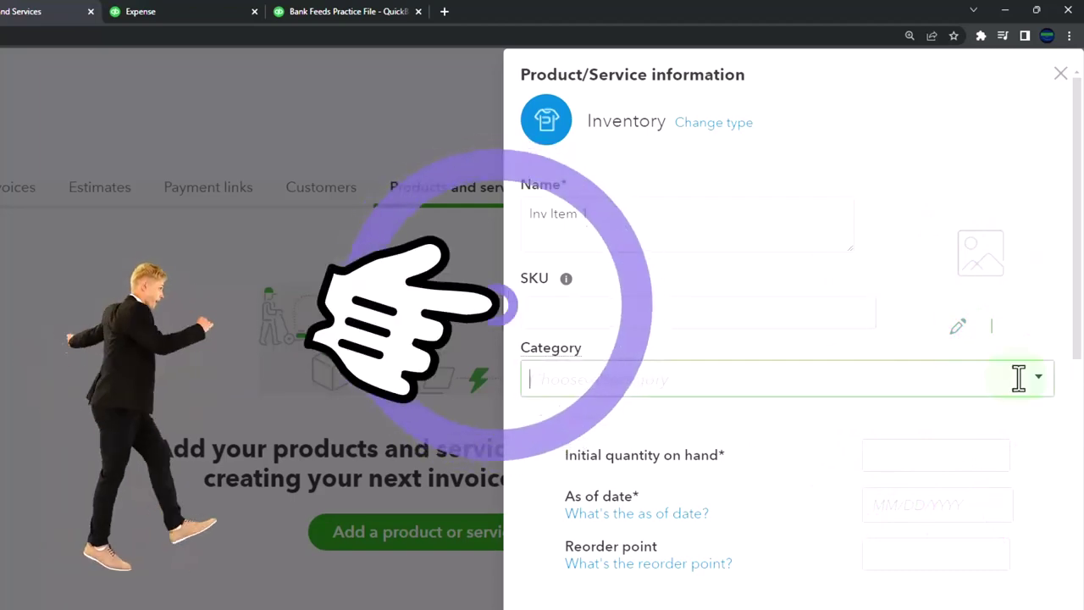
scroll(887, 373, down, 1)
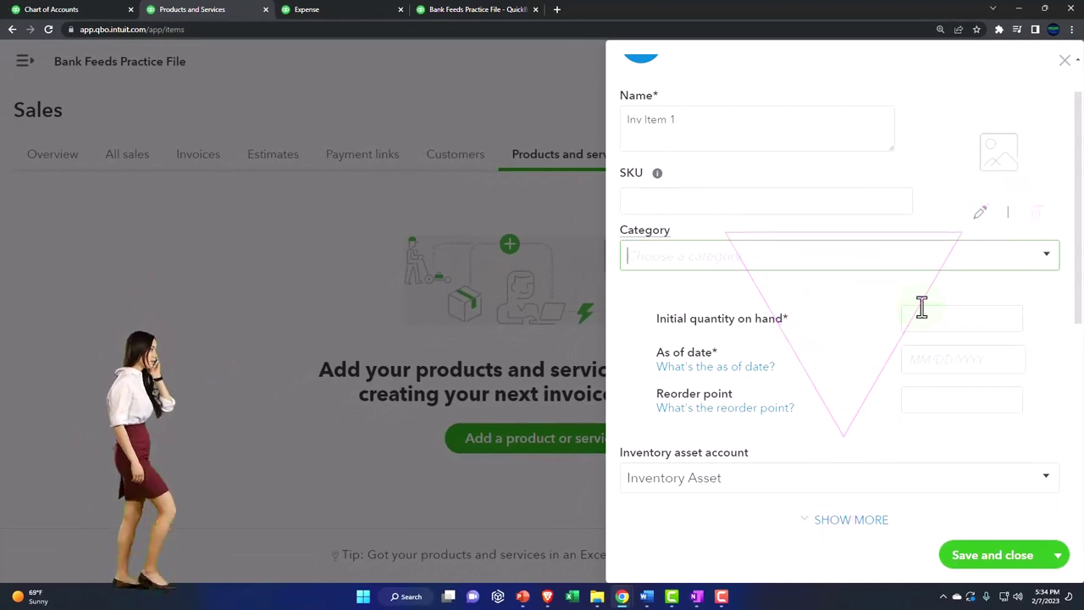
scroll(921, 306, down, 1)
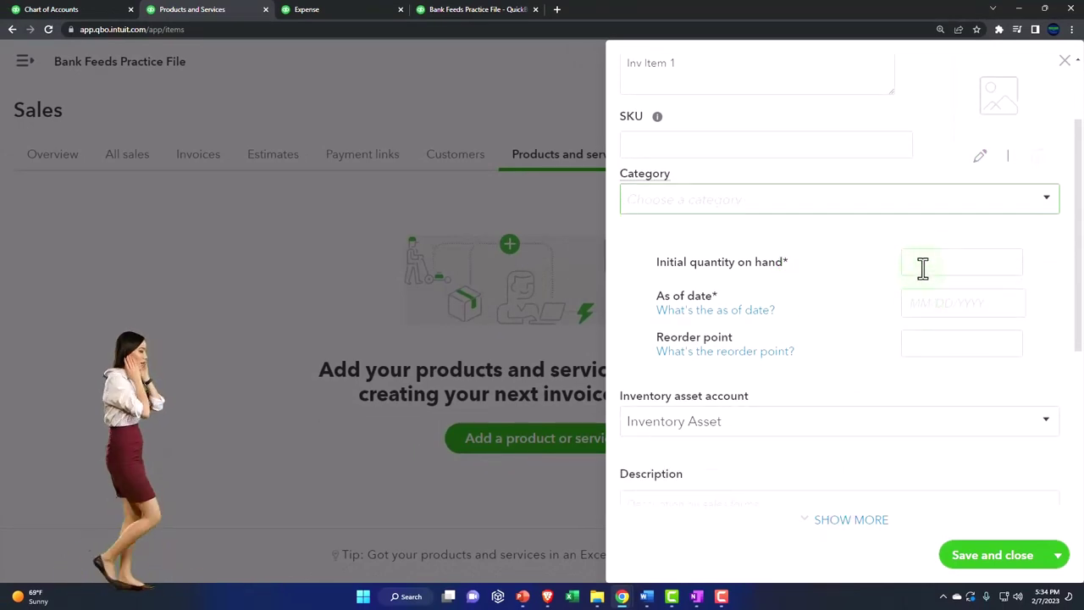
click(923, 266)
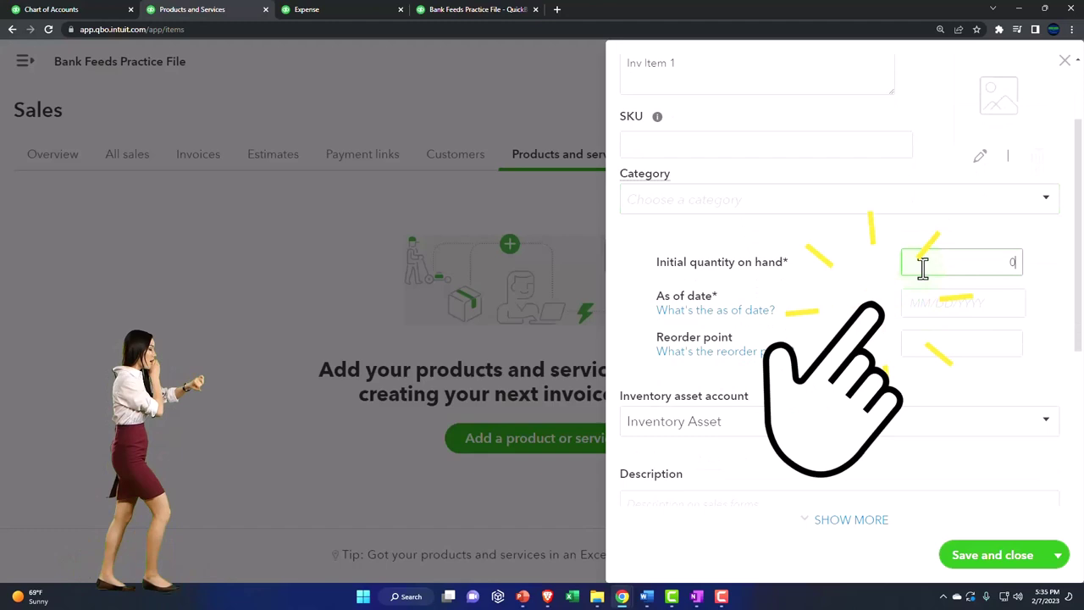
key(Tab)
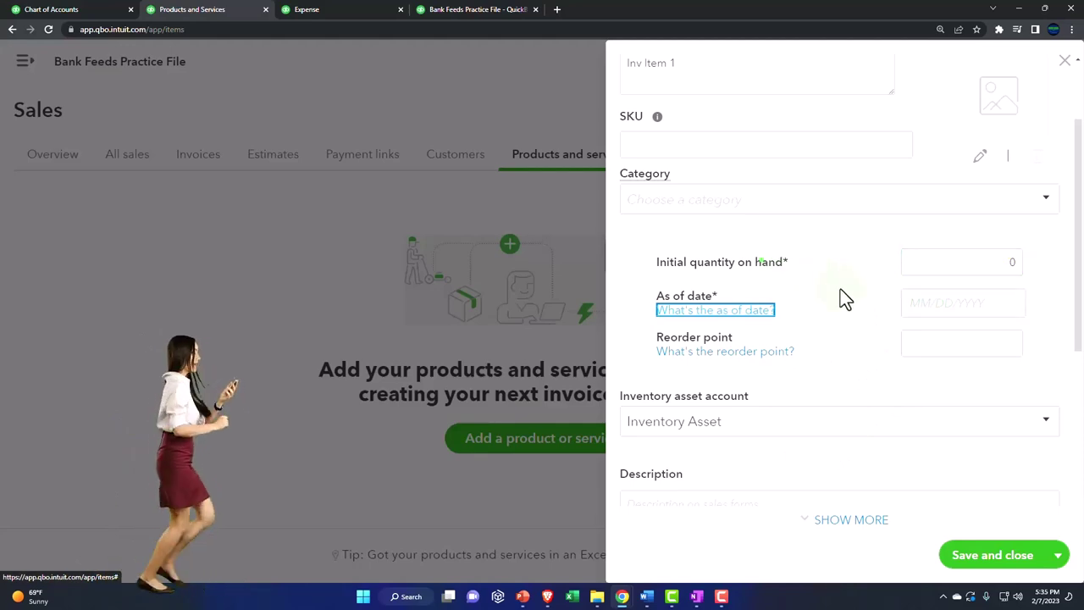
Step: Set the As of date to January 1, 2022 (01/01/2022)
click(951, 303)
click(805, 227)
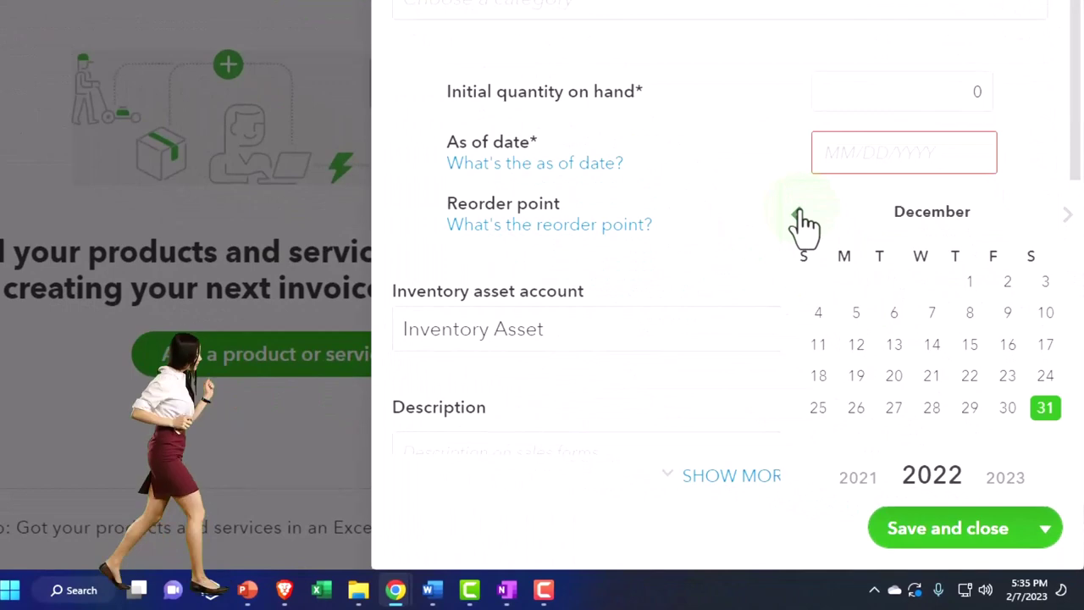
click(799, 218)
click(799, 218)
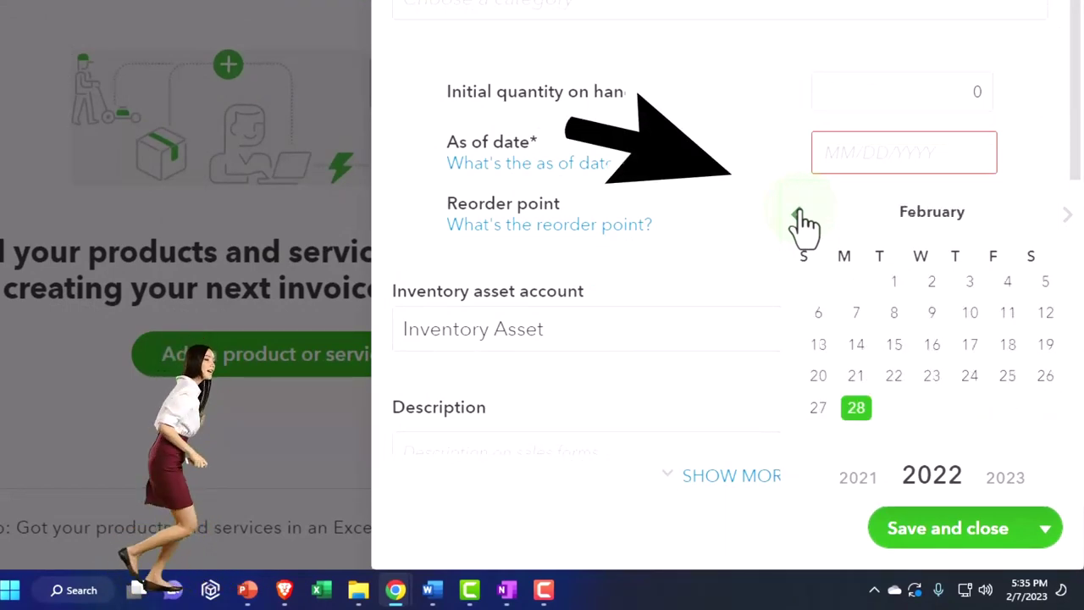
click(800, 218)
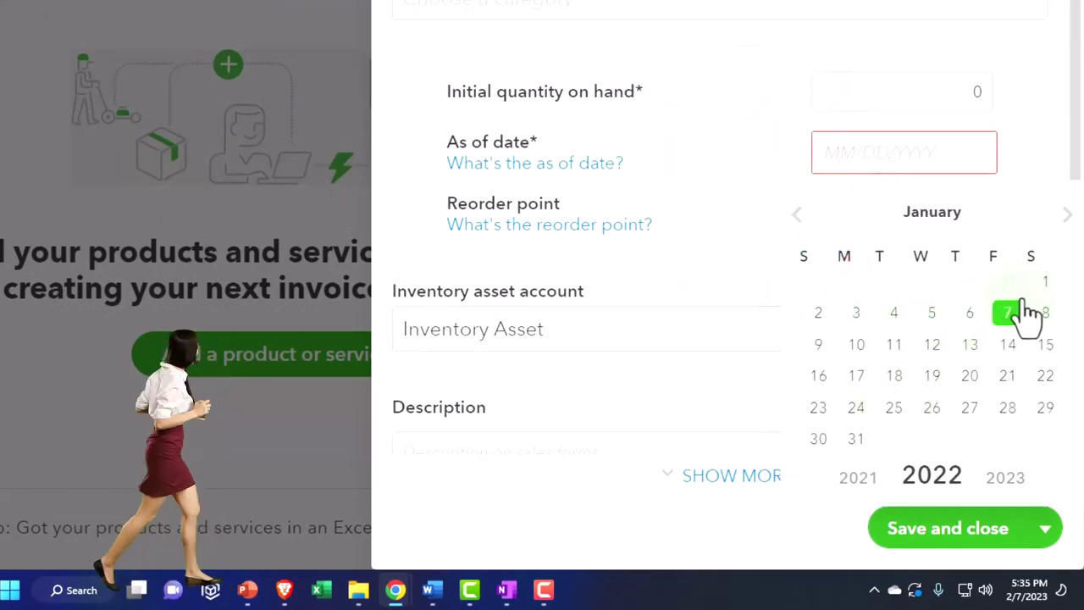
click(1045, 287)
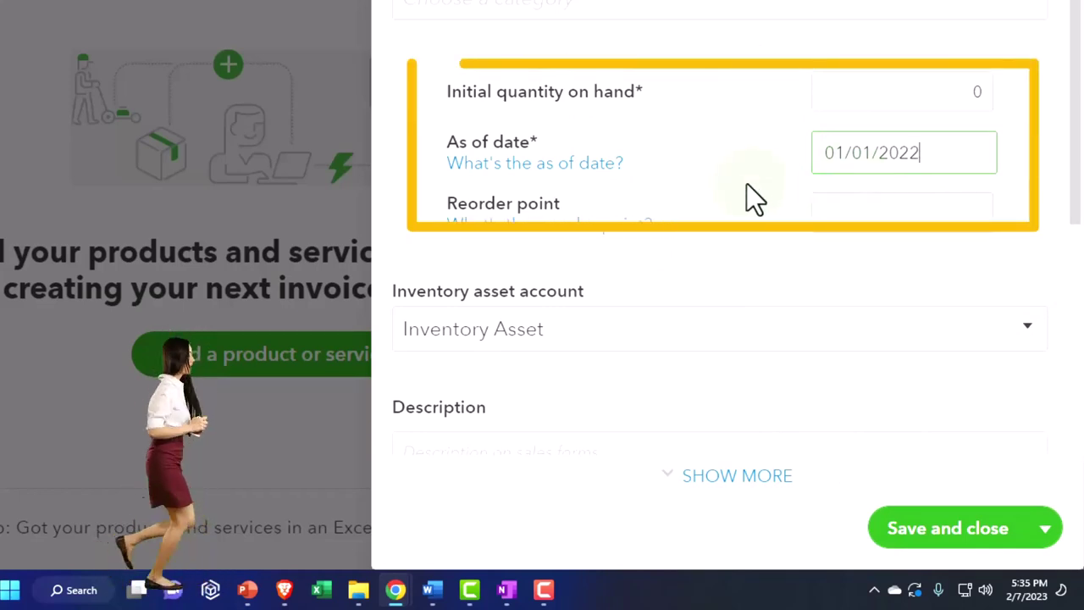
Step: Leave the reorder point at 0 and keep Inventory Asset as the asset account
scroll(533, 165, down, 1)
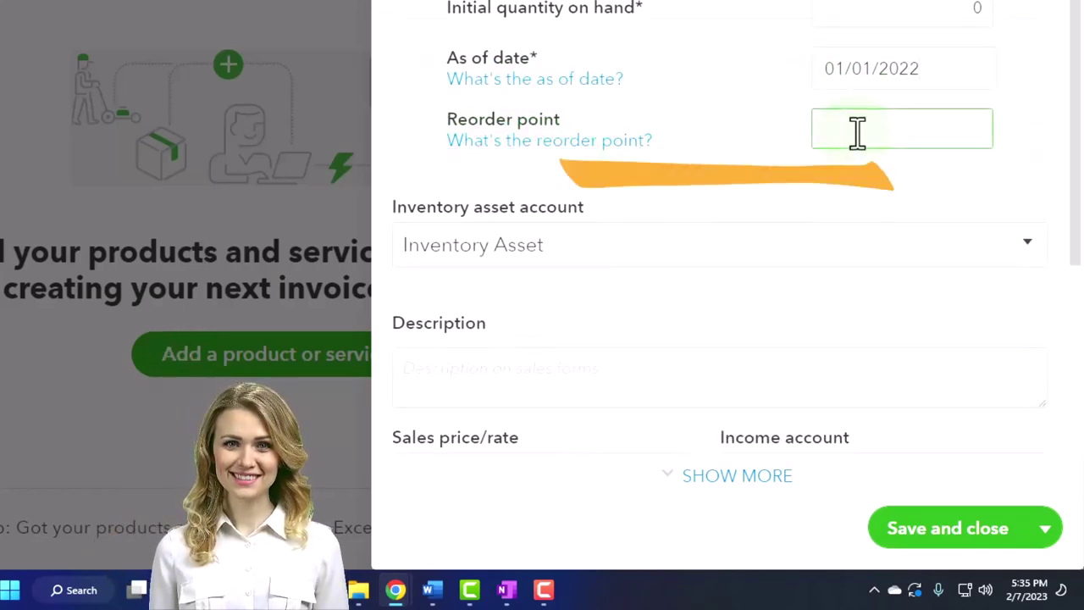
key(Tab)
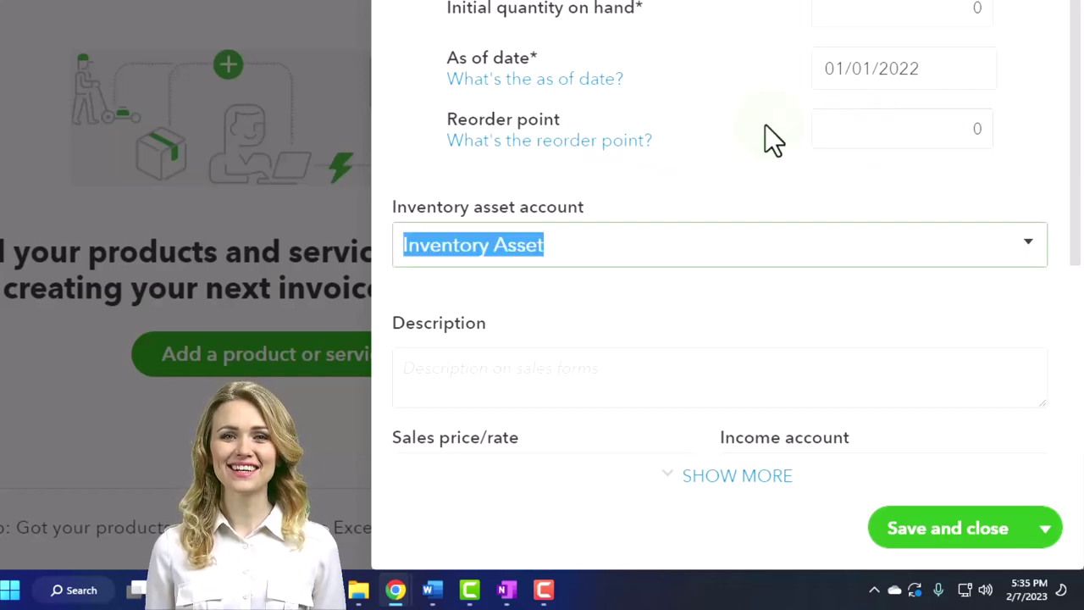
scroll(765, 127, down, 1)
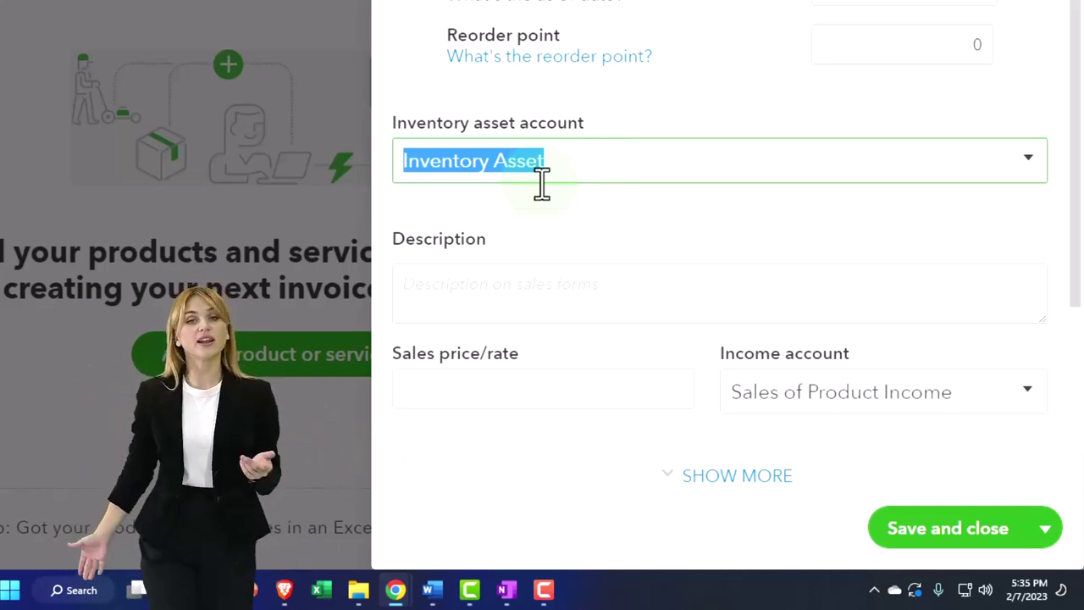
Step: Enter 'Inv Item 1' as the sales description
click(483, 298)
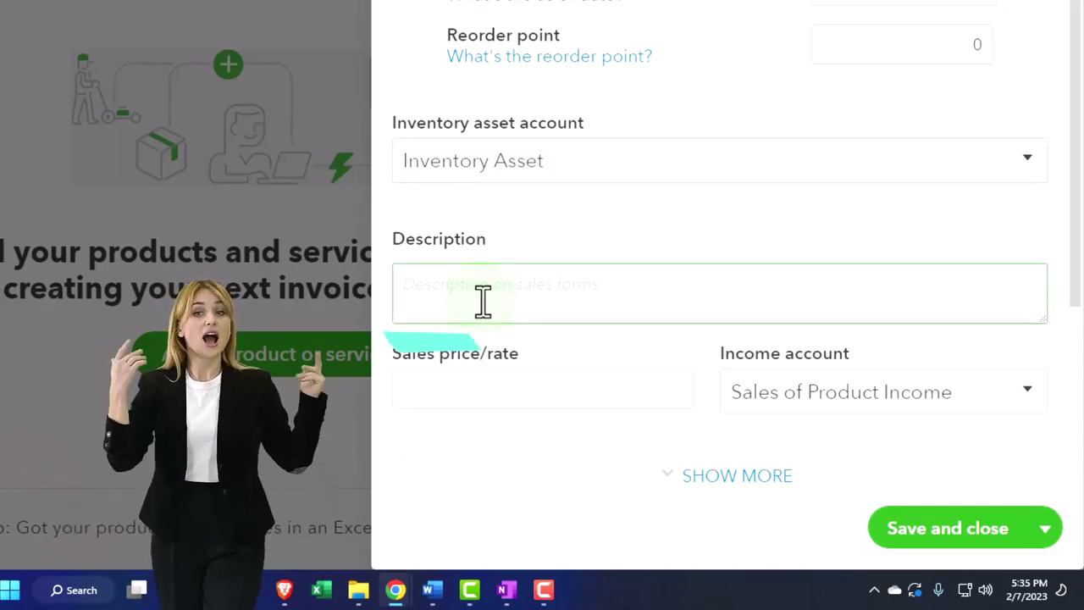
text(Inv Item 1)
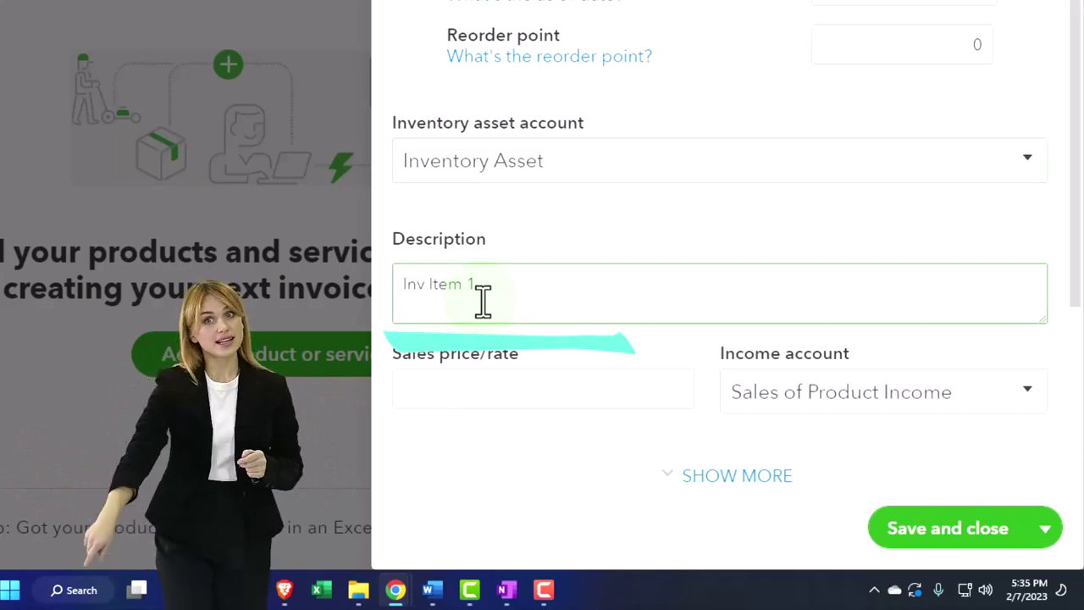
scroll(483, 298, down, 1)
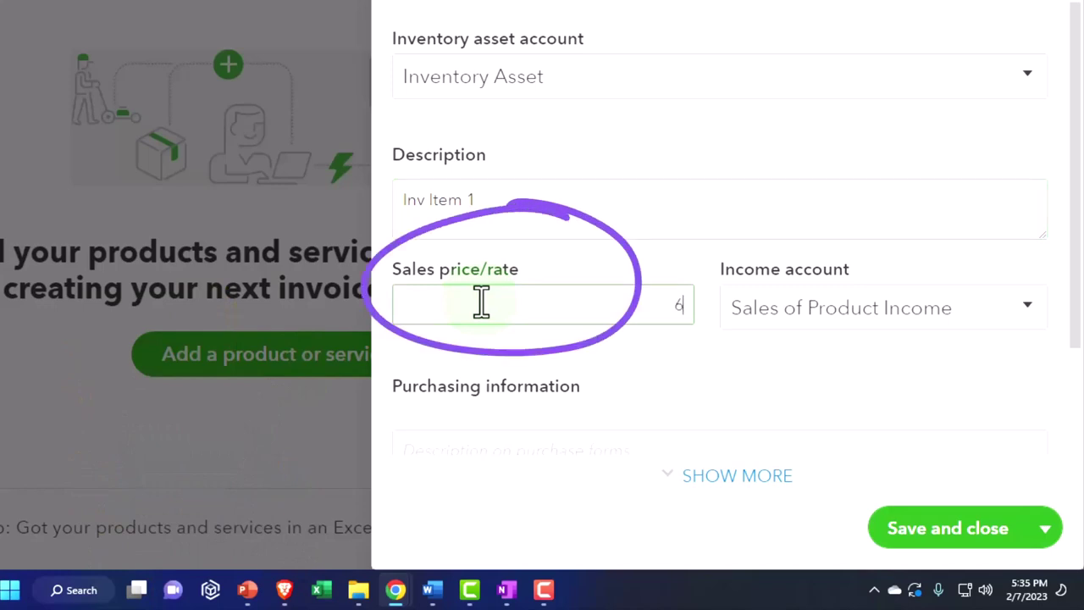
Step: Set the sales price/rate to 60 and check the income account list
click(481, 303)
text(60)
key(Tab)
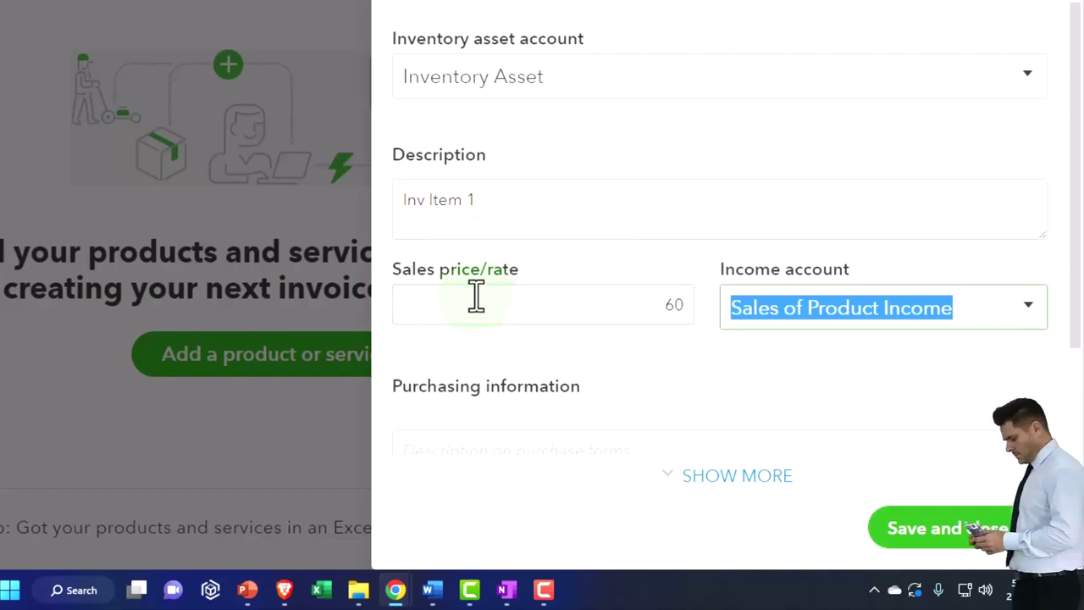
scroll(477, 295, down, 1)
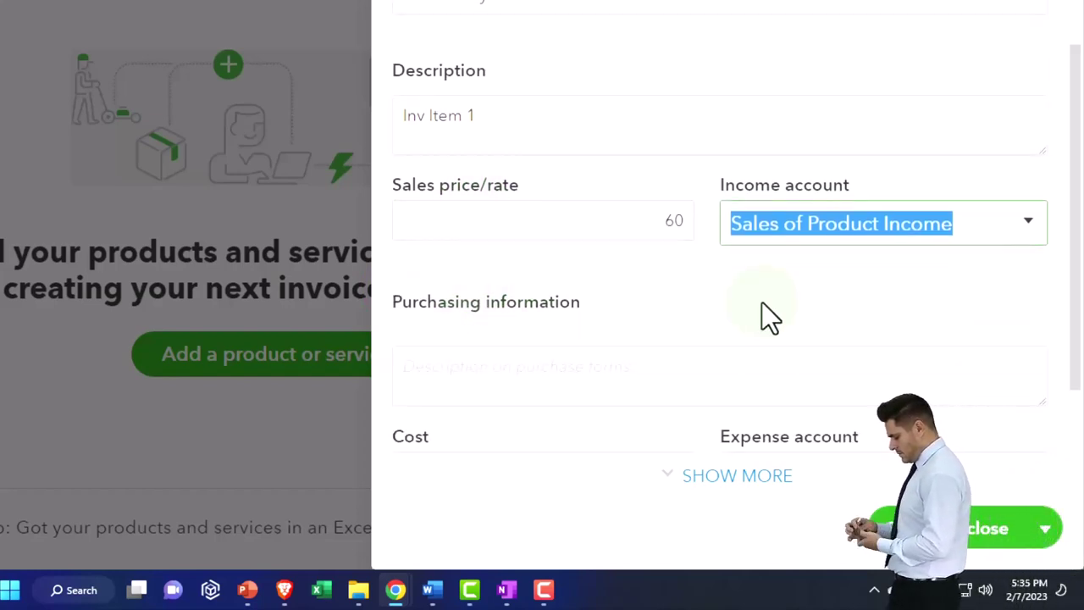
click(1033, 227)
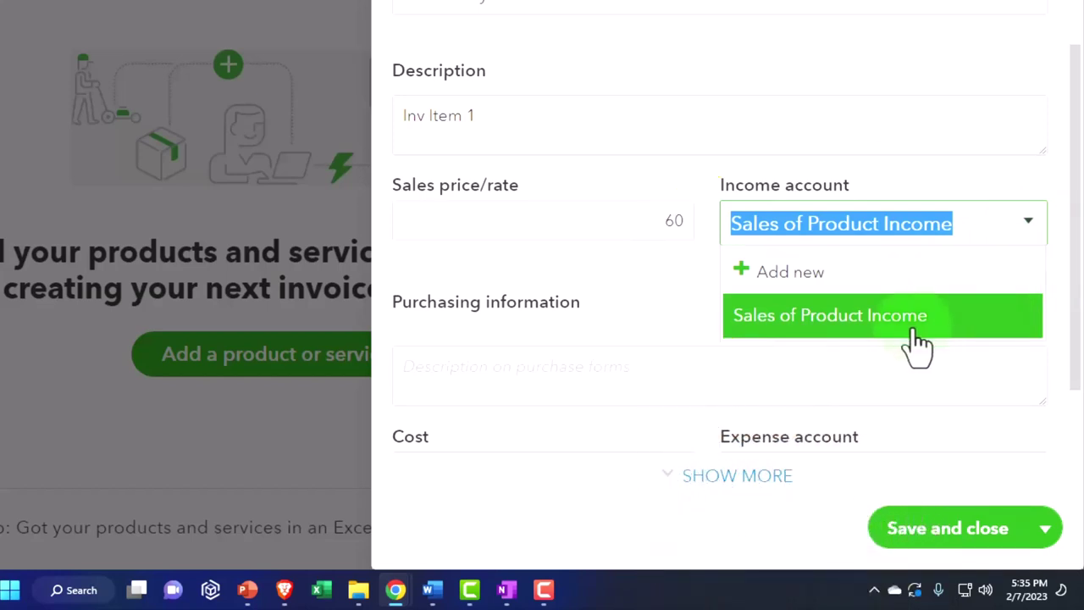
Step: Keep Sales of Product Income and enter 'Inv Item 1' as the purchase description
click(664, 314)
scroll(658, 315, down, 3)
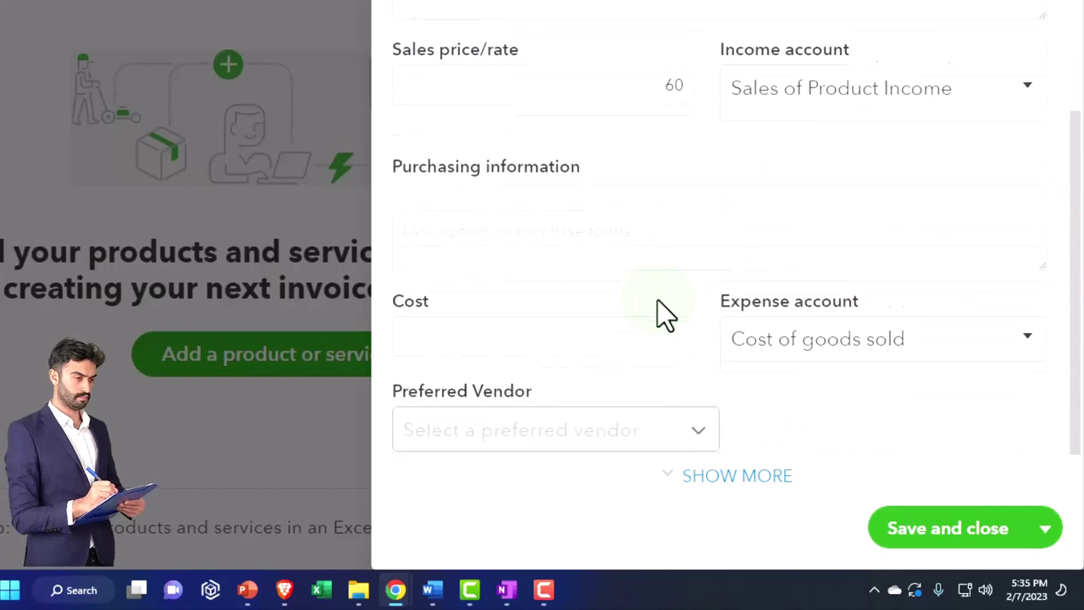
click(483, 215)
text(Inv Item 1)
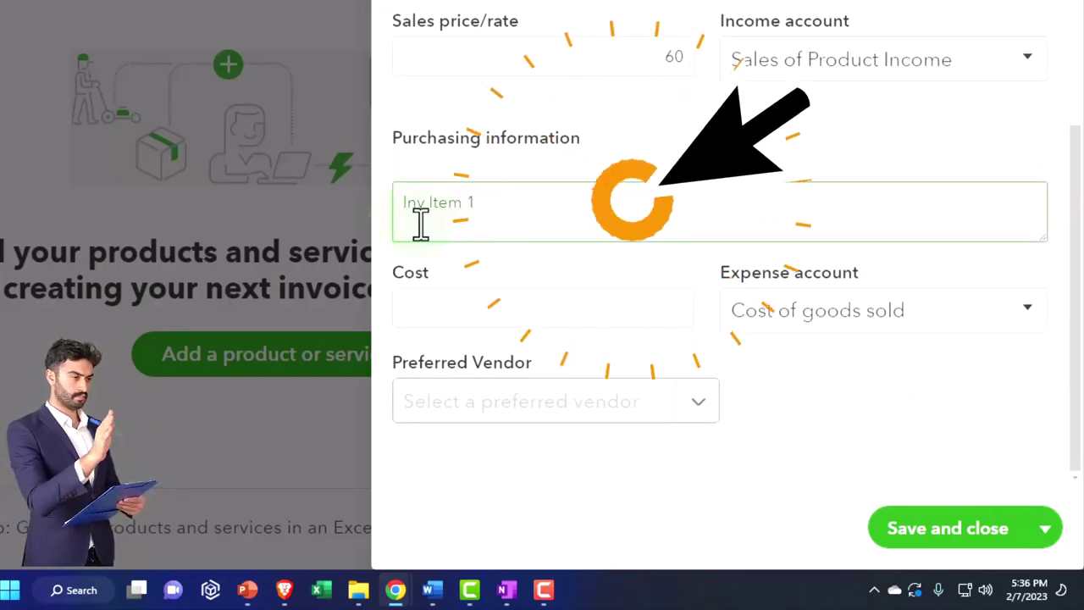
Step: Set the cost to 30, keep Cost of goods sold, and leave the preferred vendor empty
click(425, 298)
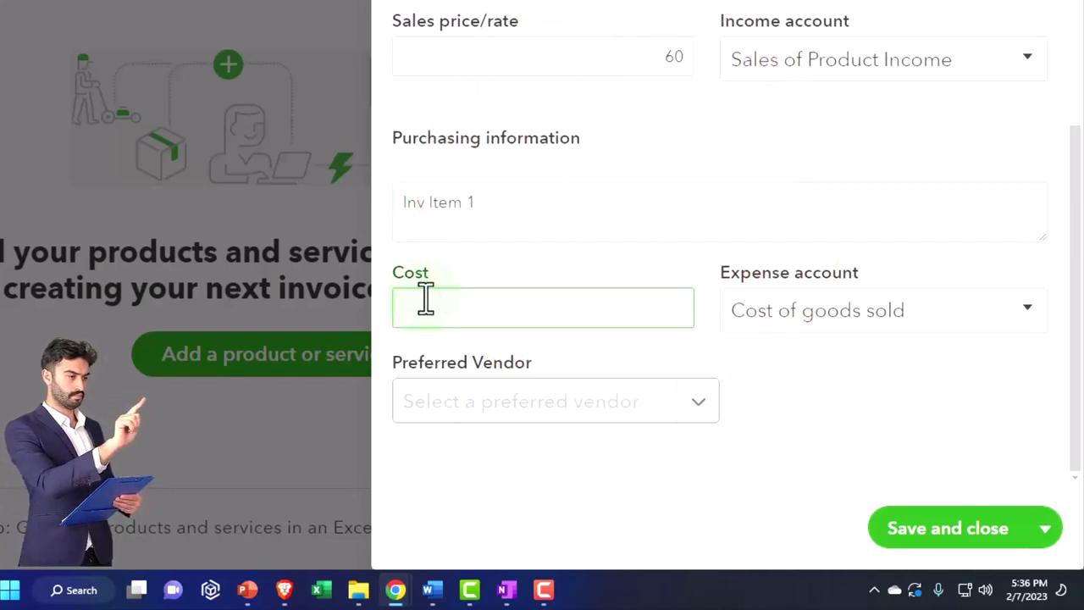
text(30)
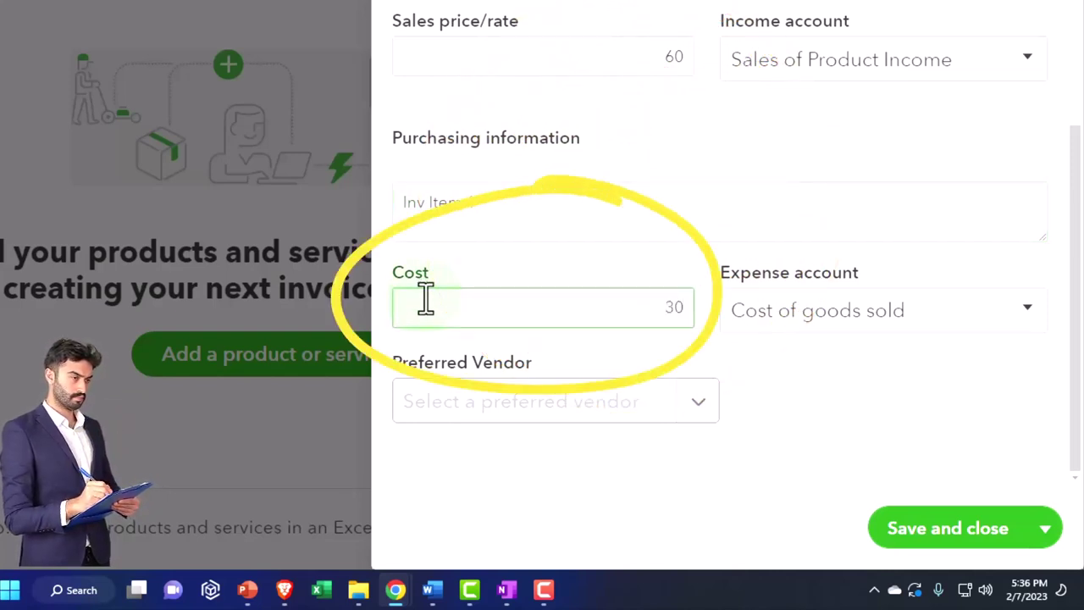
key(Tab)
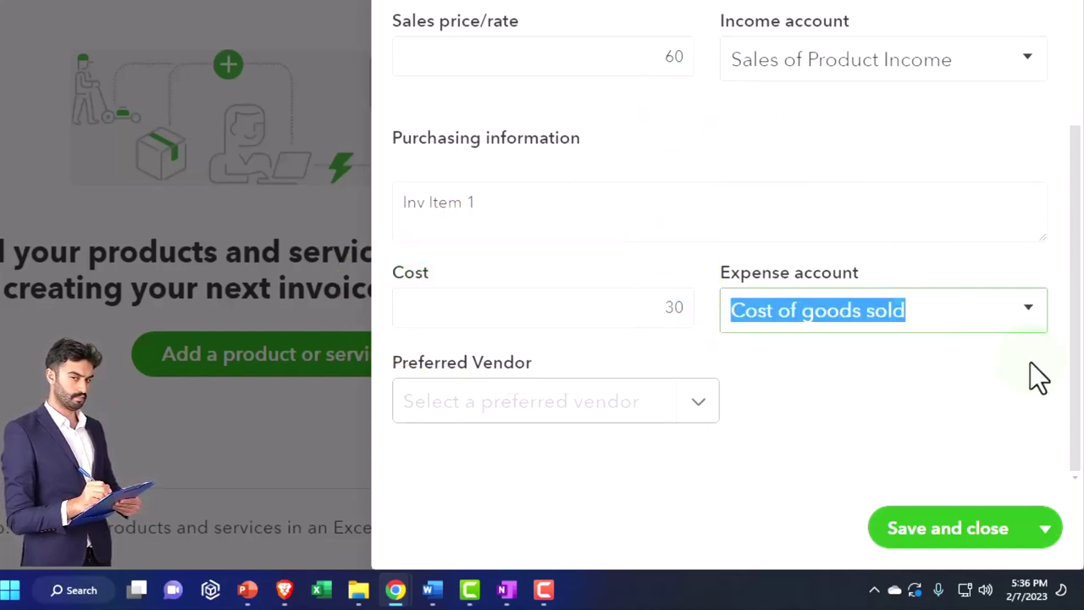
click(1033, 324)
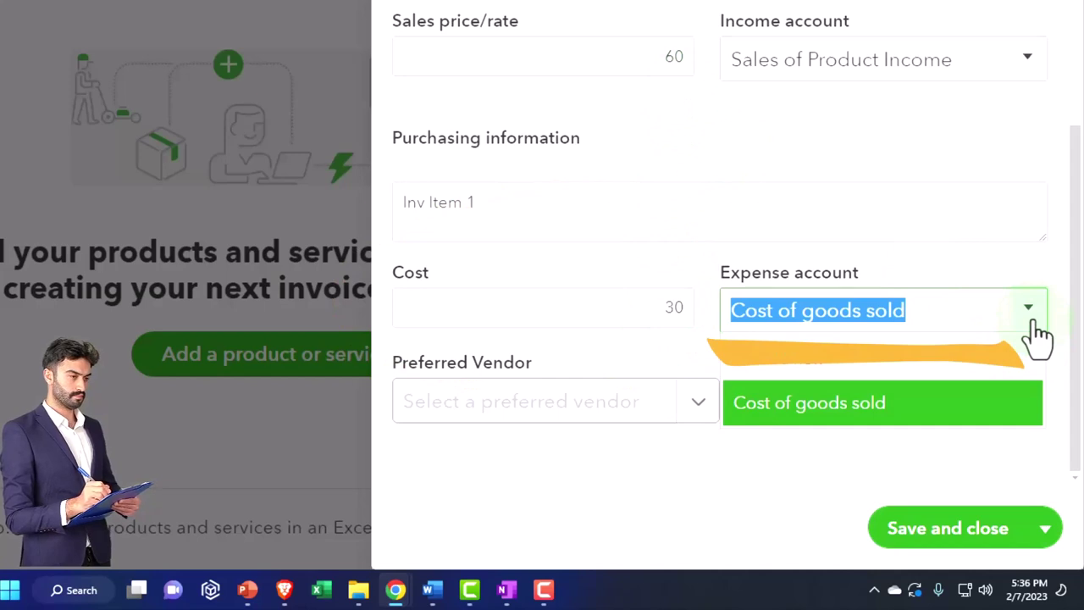
click(1035, 325)
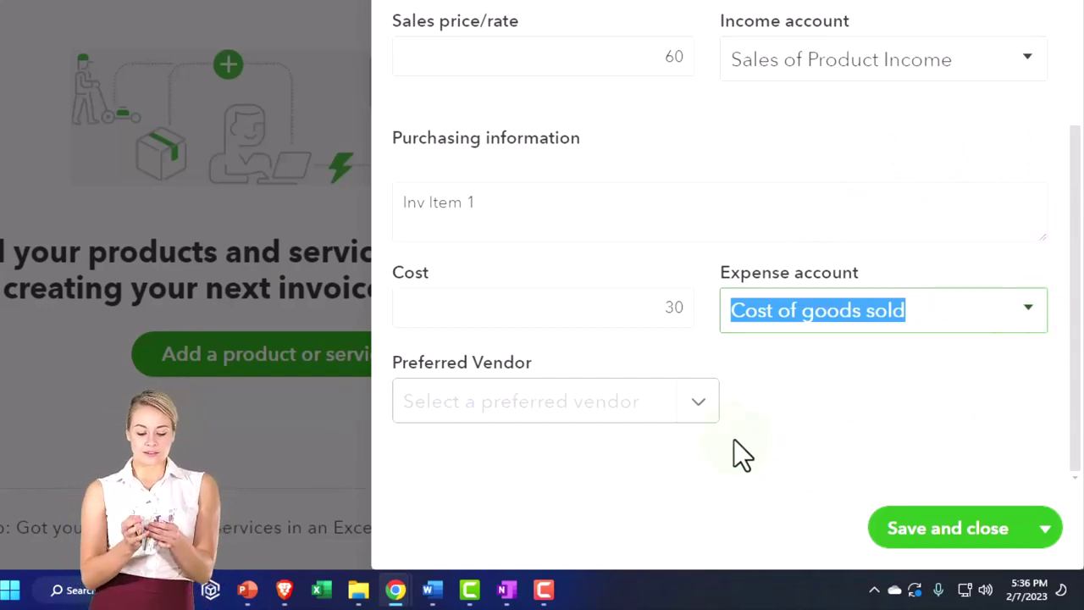
click(700, 410)
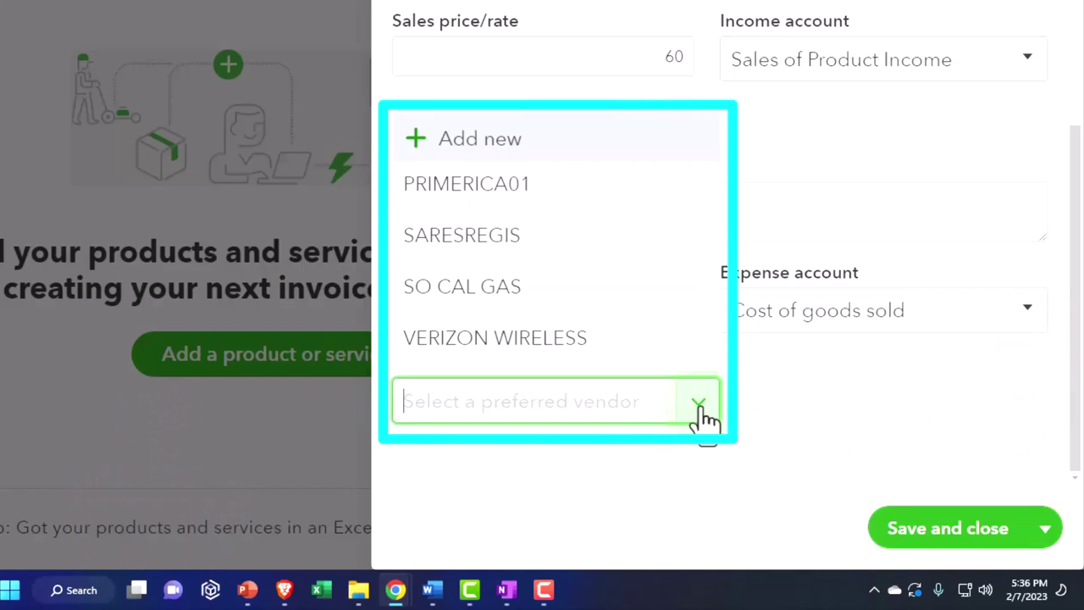
click(700, 410)
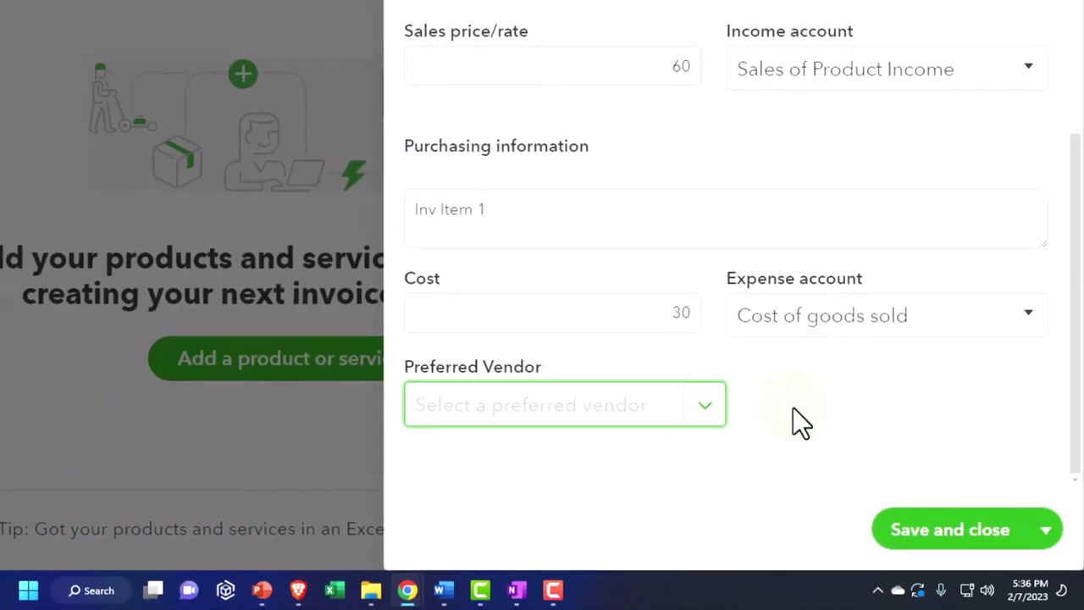
Step: Save Inv Item 1 and review its row in the Products and services list
click(932, 532)
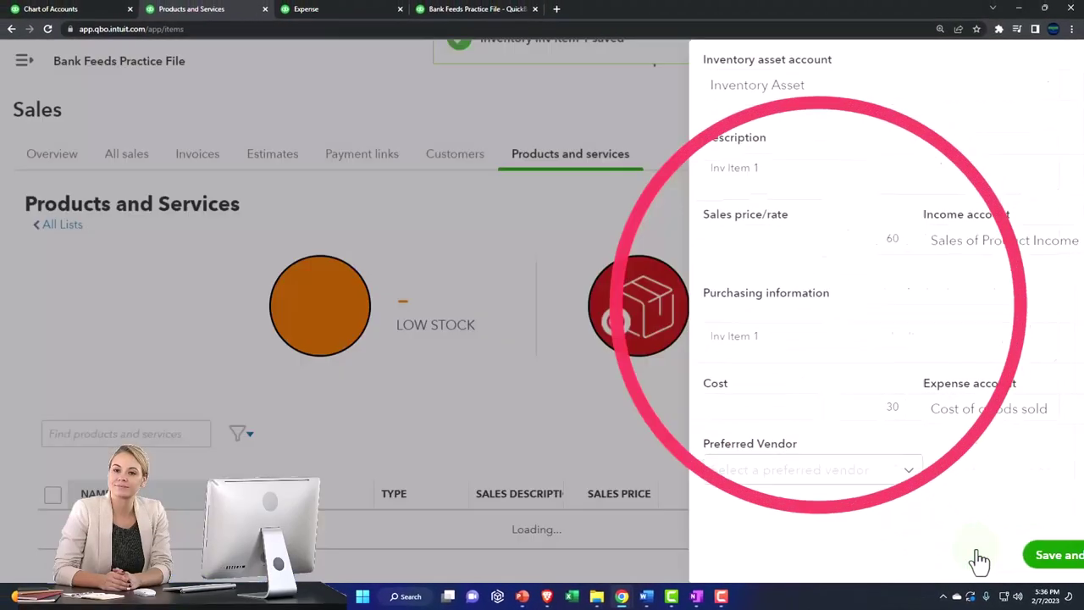
scroll(454, 364, down, 1)
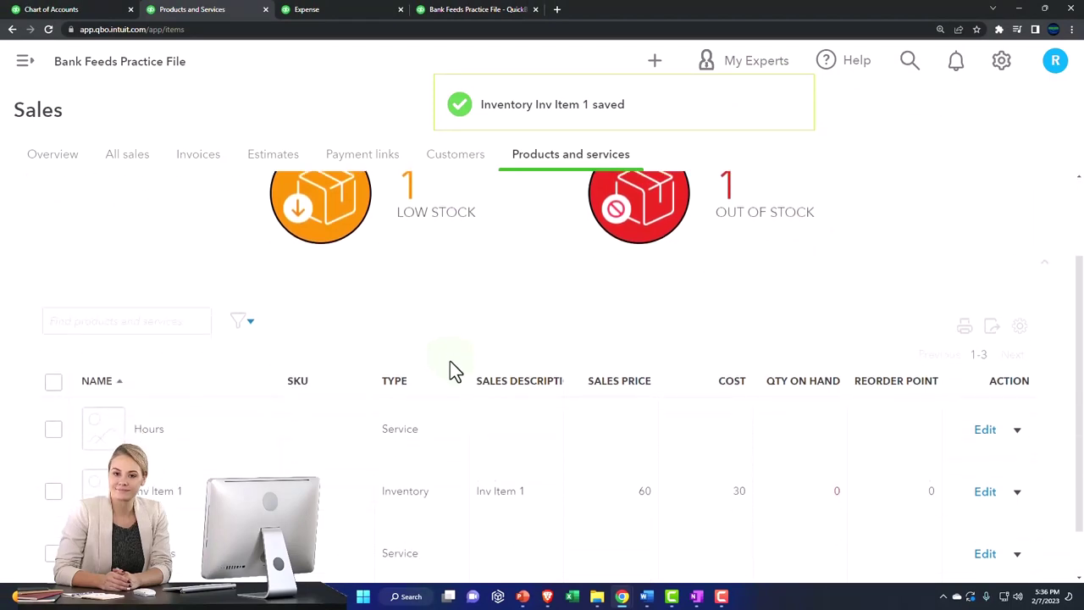
scroll(450, 361, down, 1)
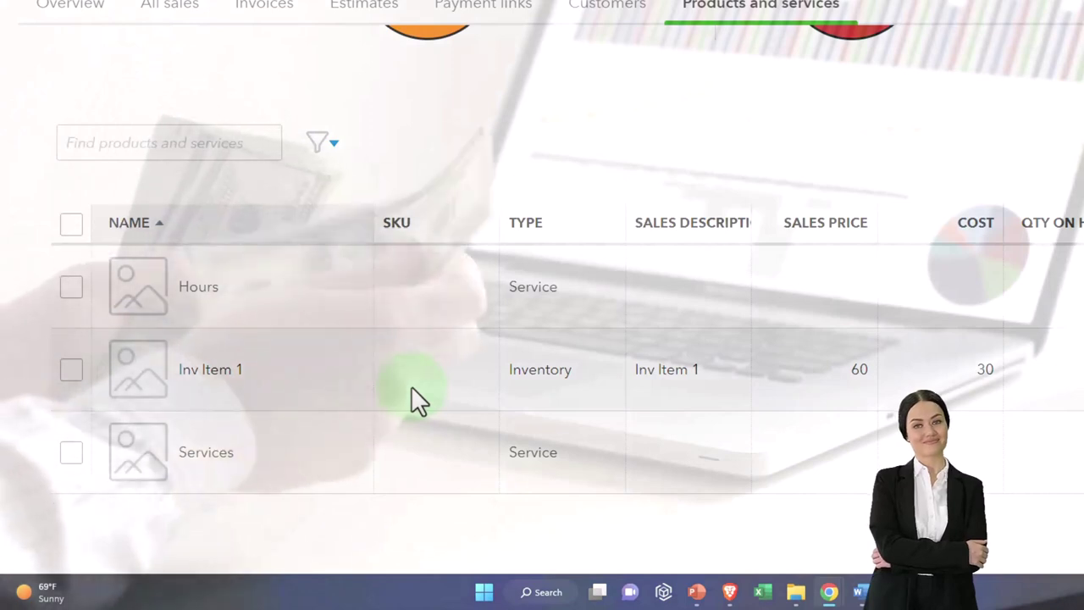
click(409, 359)
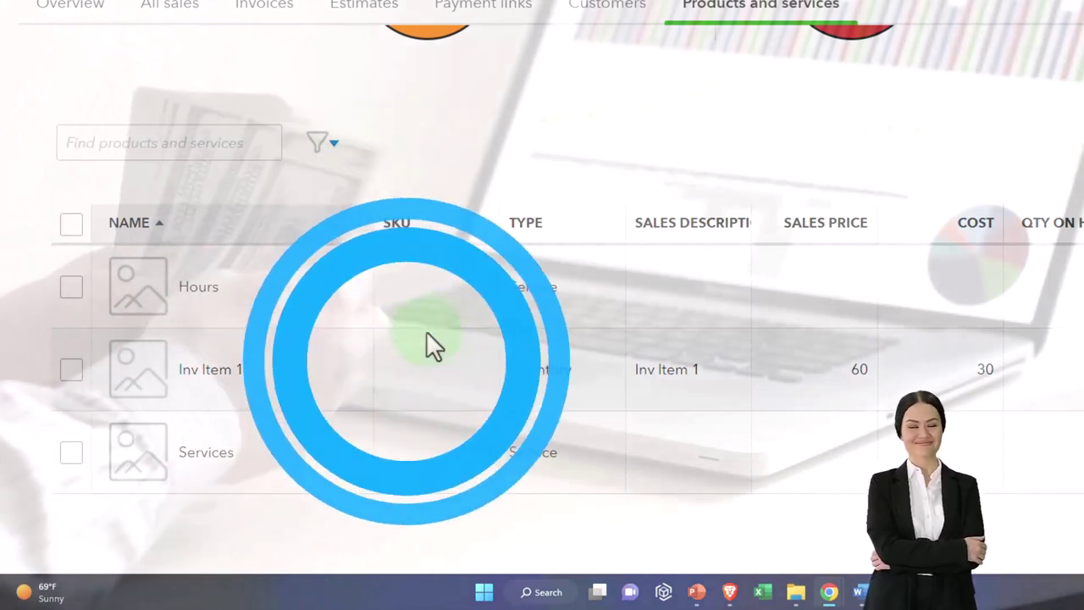